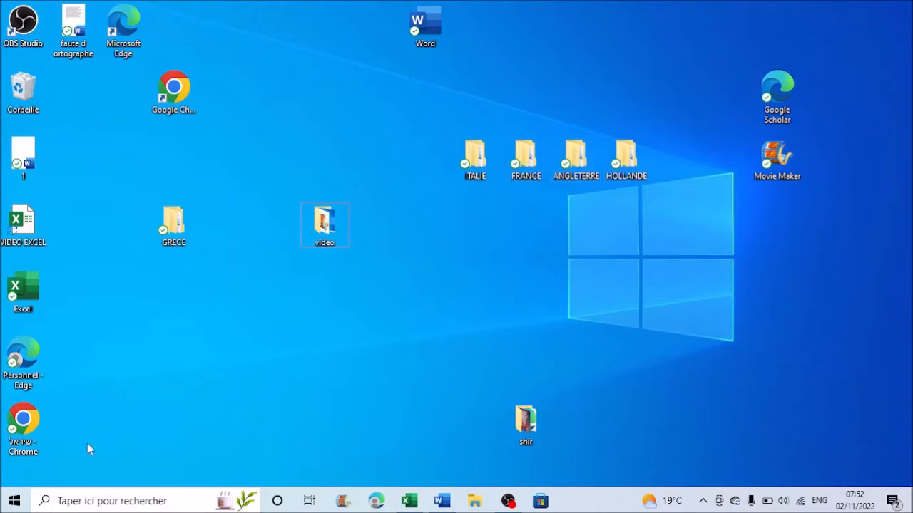
Open Outil Capture d'écran and capture a rectangle from the desktop's upper-left corner to the weather display in the taskbar.
{"action": "left_click", "coordinate": [102, 505]}
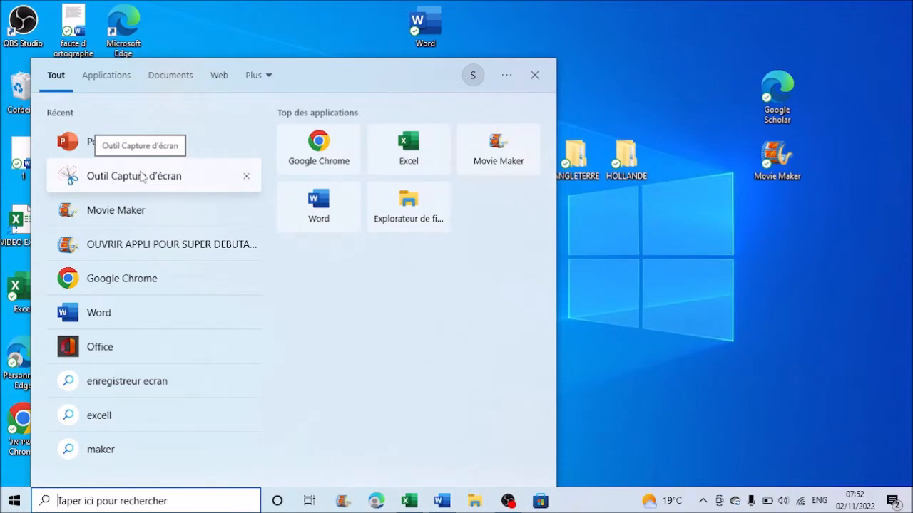
{"action": "left_click", "coordinate": [204, 186]}
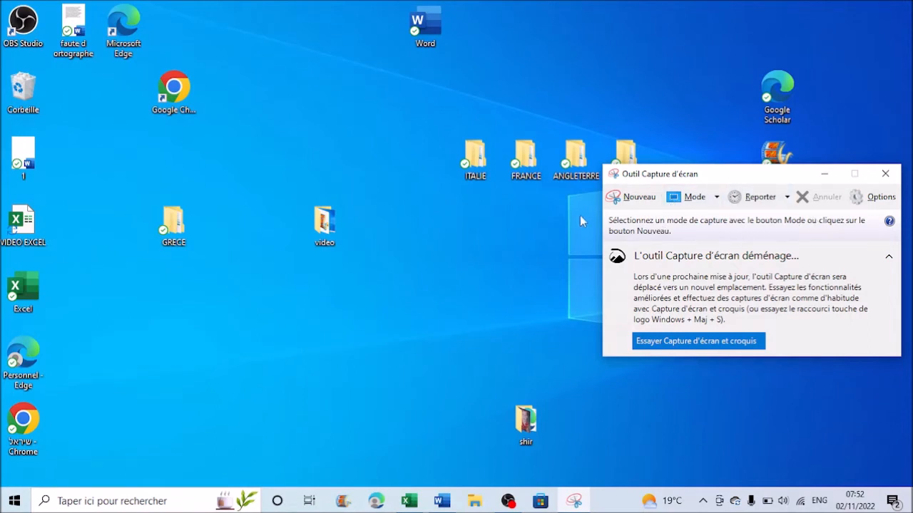
{"action": "left_click", "coordinate": [630, 198]}
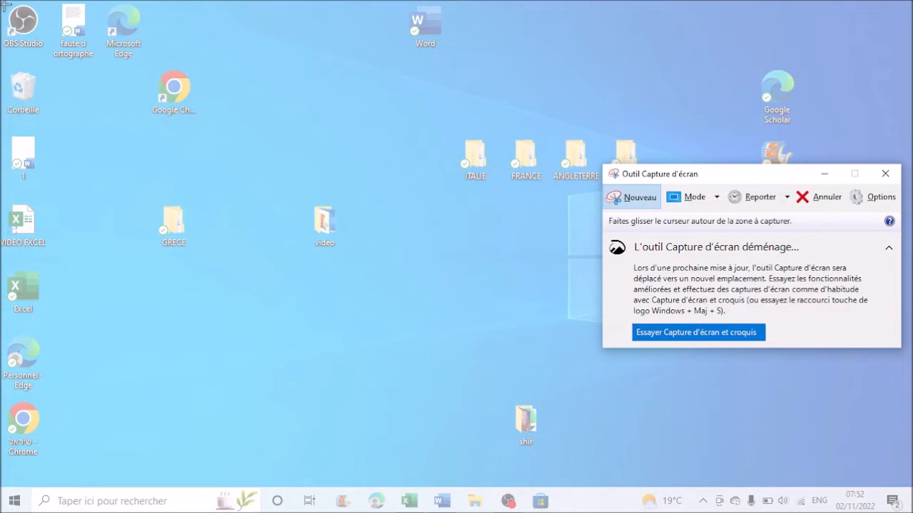
{"action": "left_click_drag", "start_coordinate": [5, 5], "coordinate": [690, 509]}
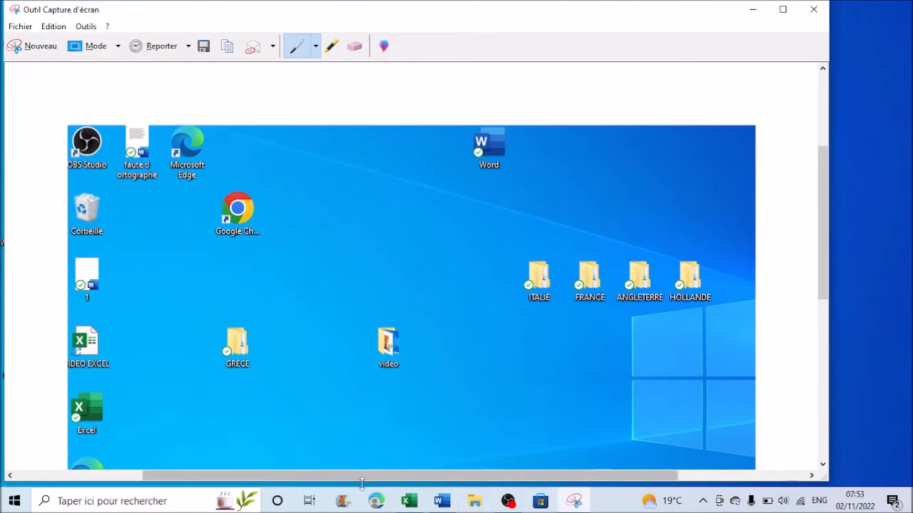
Switch to the VIDEO EXCEL workbook in Excel and paste the desktop capture at cell A37 of sheet FILS2.
{"action": "mouse_move", "coordinate": [415, 503]}
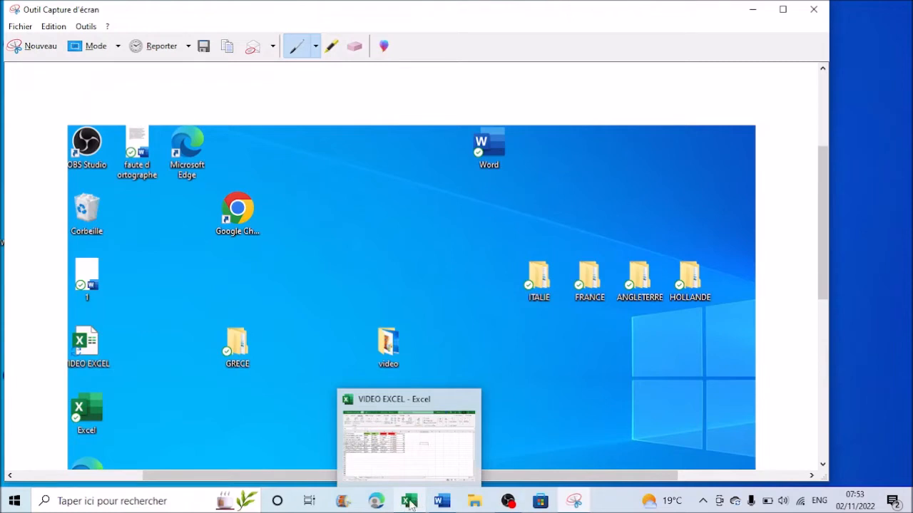
{"action": "left_click", "coordinate": [412, 503]}
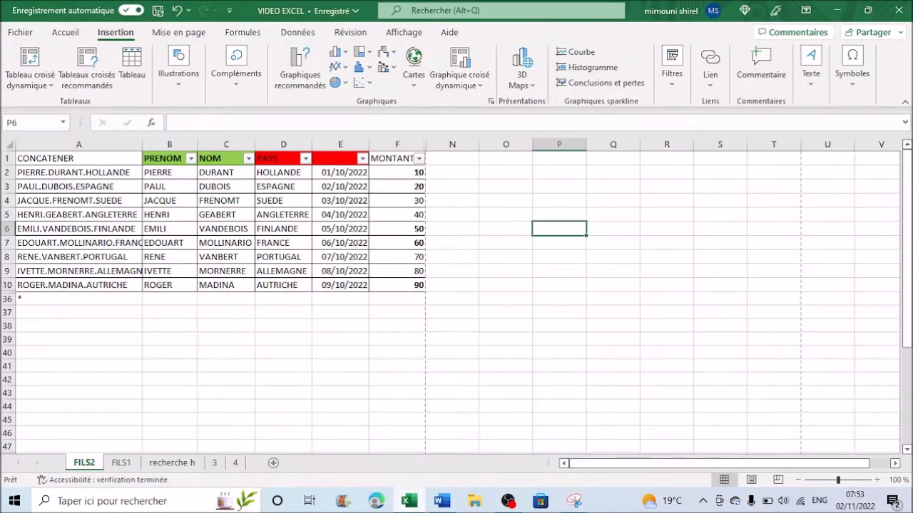
{"action": "left_click", "coordinate": [73, 308]}
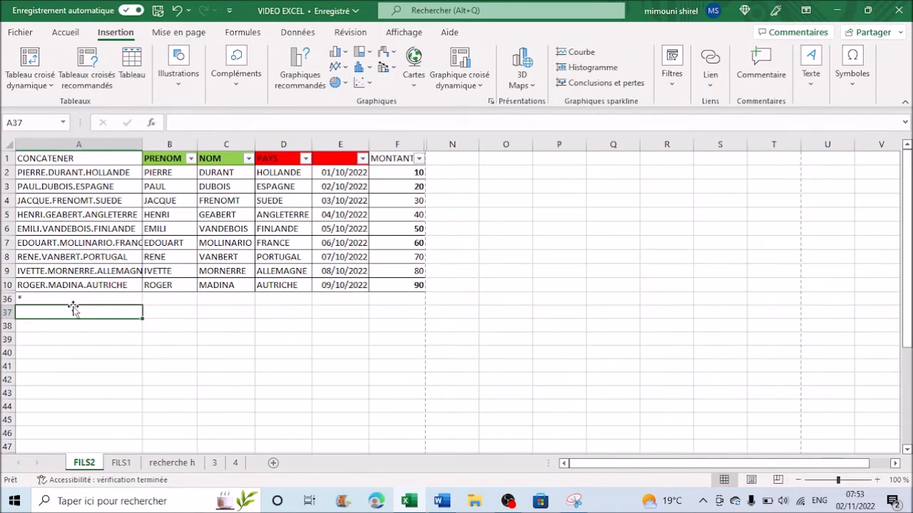
{"action": "key", "text": "ctrl+v"}
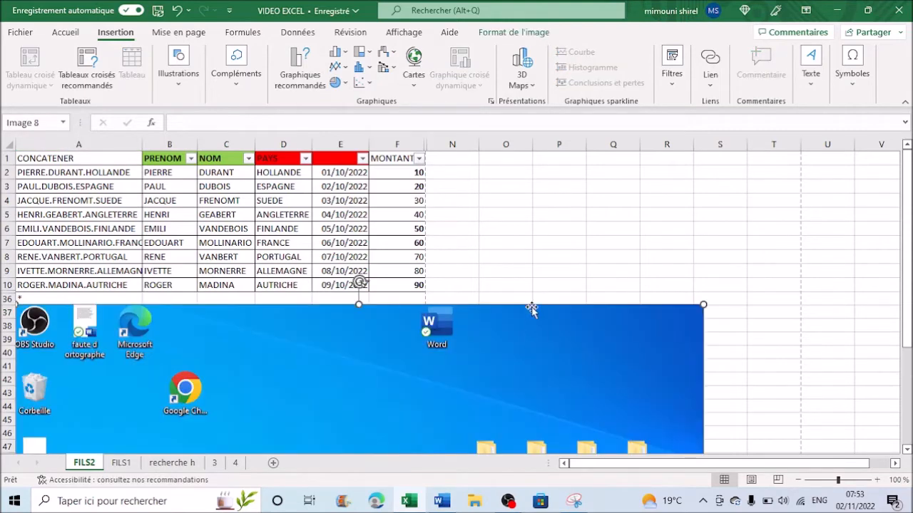
Shrink the pasted capture proportionally until it spans columns A to D.
{"action": "scroll", "coordinate": [542, 314], "scroll_direction": "down", "scroll_amount": 8}
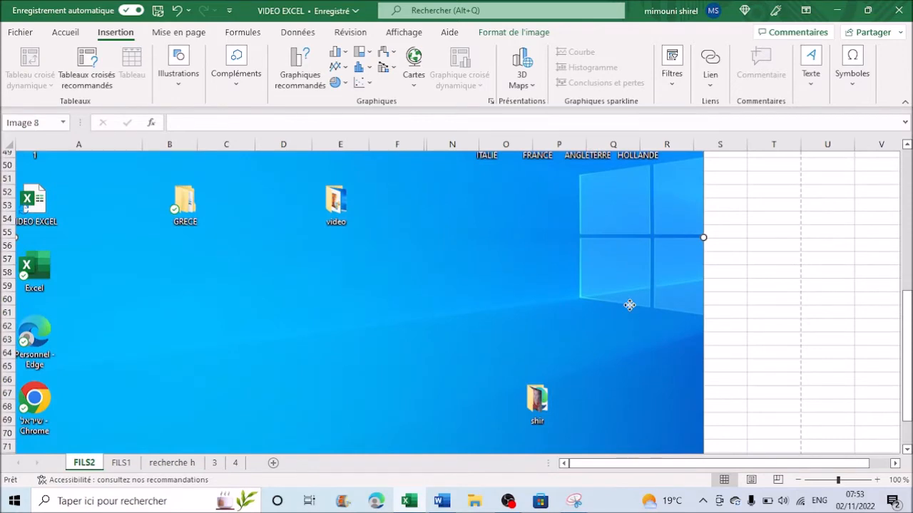
{"action": "scroll", "coordinate": [635, 313], "scroll_direction": "up", "scroll_amount": 4}
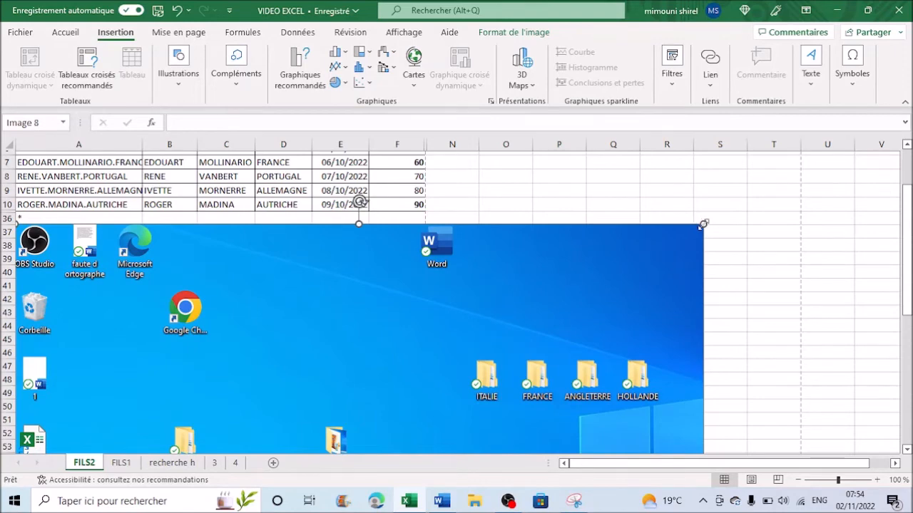
{"action": "left_click_drag", "start_coordinate": [703, 224], "coordinate": [306, 372]}
{"action": "scroll", "coordinate": [509, 311], "scroll_direction": "down", "scroll_amount": 4}
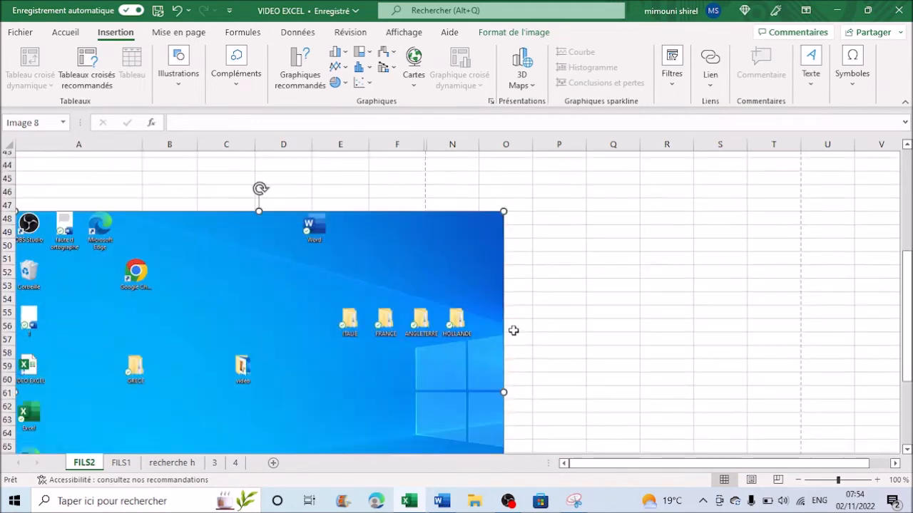
{"action": "left_click_drag", "start_coordinate": [499, 212], "coordinate": [312, 353]}
{"action": "scroll", "coordinate": [429, 346], "scroll_direction": "down", "scroll_amount": 5}
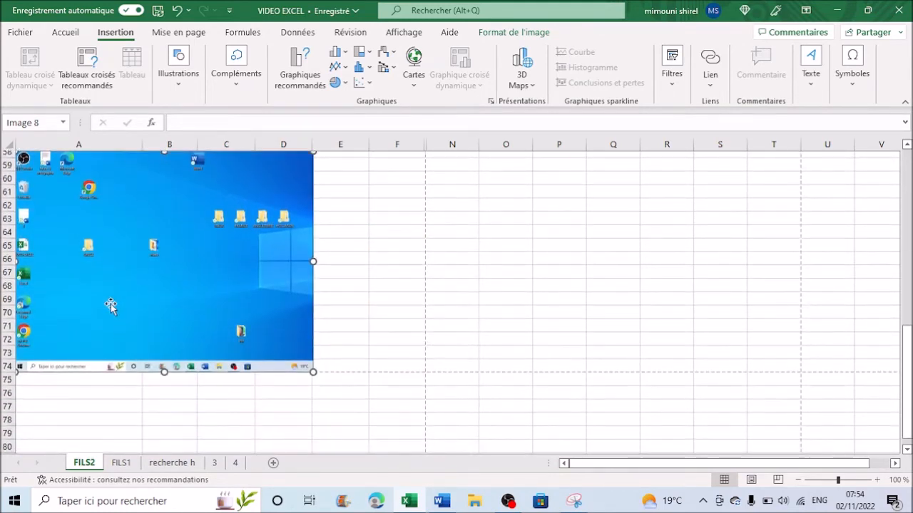
Move the capture up so it sits directly beneath the table, flush with the edge of column A.
{"action": "scroll", "coordinate": [456, 378], "scroll_direction": "up", "scroll_amount": 3}
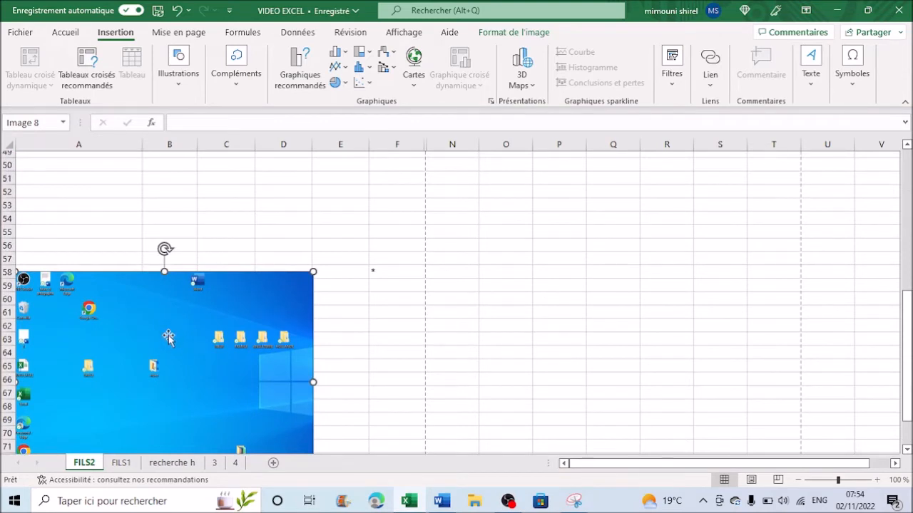
{"action": "left_click_drag", "start_coordinate": [168, 336], "coordinate": [203, 248]}
{"action": "scroll", "coordinate": [373, 306], "scroll_direction": "up", "scroll_amount": 4}
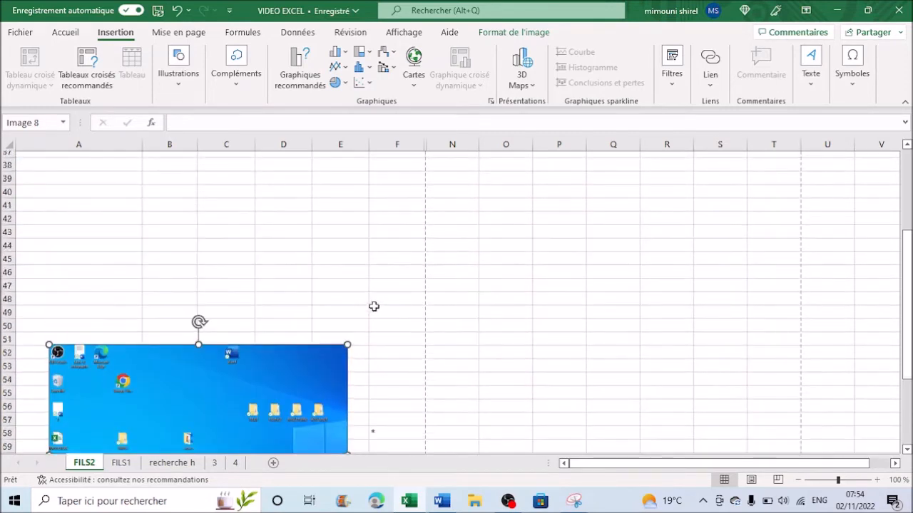
{"action": "left_click_drag", "start_coordinate": [222, 385], "coordinate": [226, 184]}
{"action": "scroll", "coordinate": [468, 333], "scroll_direction": "up", "scroll_amount": 5}
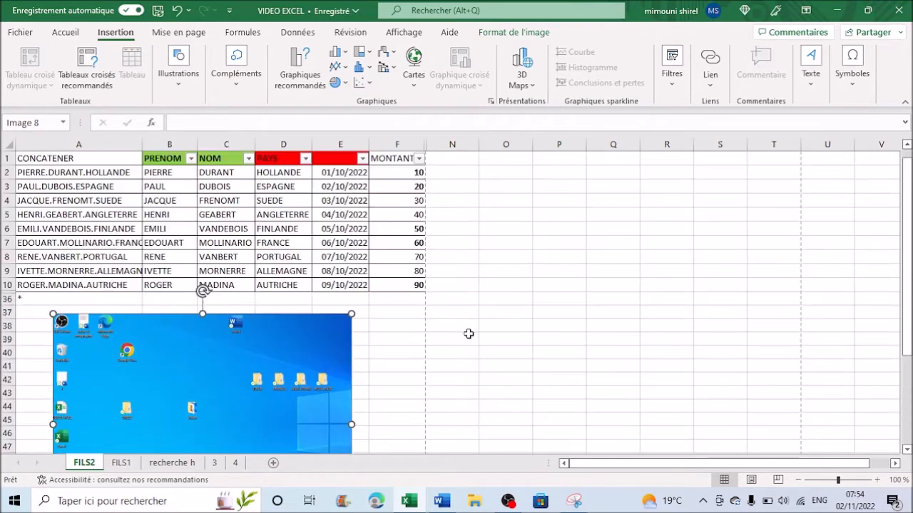
{"action": "left_click_drag", "start_coordinate": [175, 391], "coordinate": [128, 364]}
Enlarge the capture proportionally until it reaches the outer edge of column F, matching the table's width.
{"action": "scroll", "coordinate": [378, 403], "scroll_direction": "down", "scroll_amount": 3}
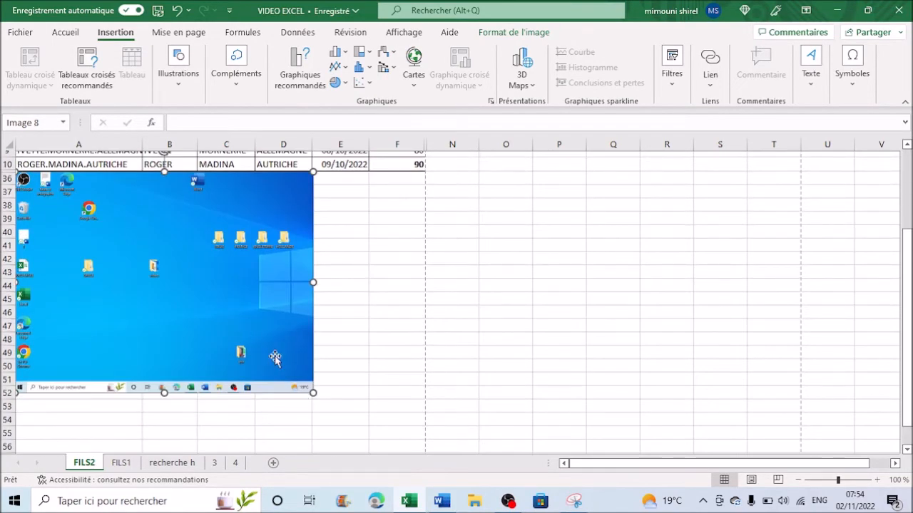
{"action": "left_click_drag", "start_coordinate": [313, 393], "coordinate": [424, 463]}
{"action": "scroll", "coordinate": [532, 461], "scroll_direction": "down", "scroll_amount": 4}
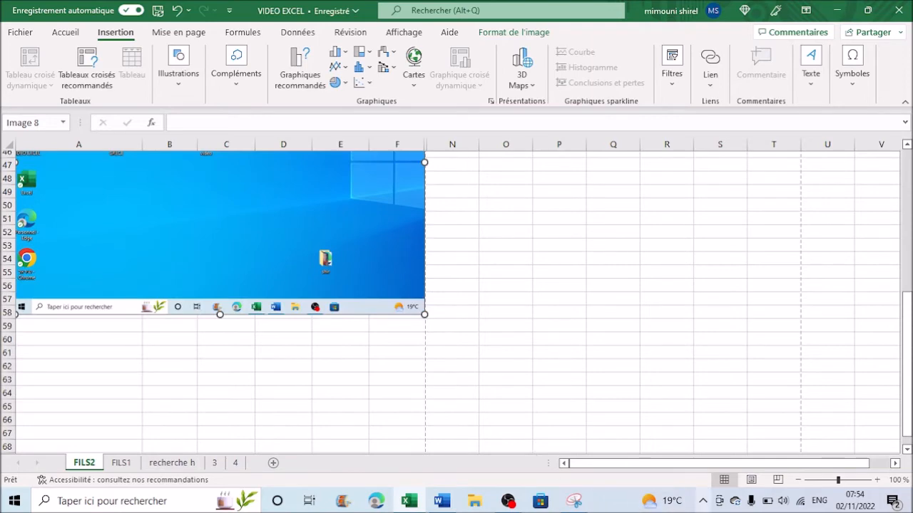
Switch to the CROISSANT document in Word, add blank lines after the last paragraph of text, and paste the desktop capture there.
{"action": "left_click", "coordinate": [442, 500]}
{"action": "scroll", "coordinate": [495, 344], "scroll_direction": "down", "scroll_amount": 7}
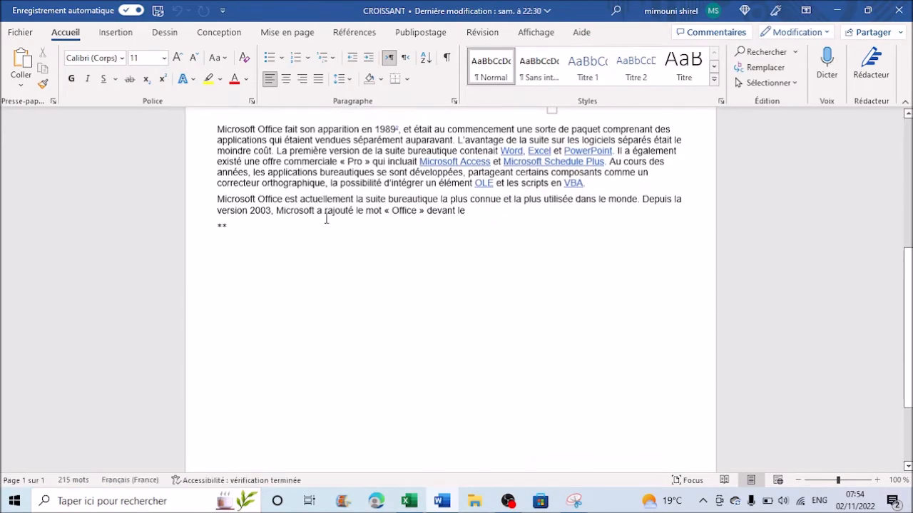
{"action": "left_click", "coordinate": [518, 213]}
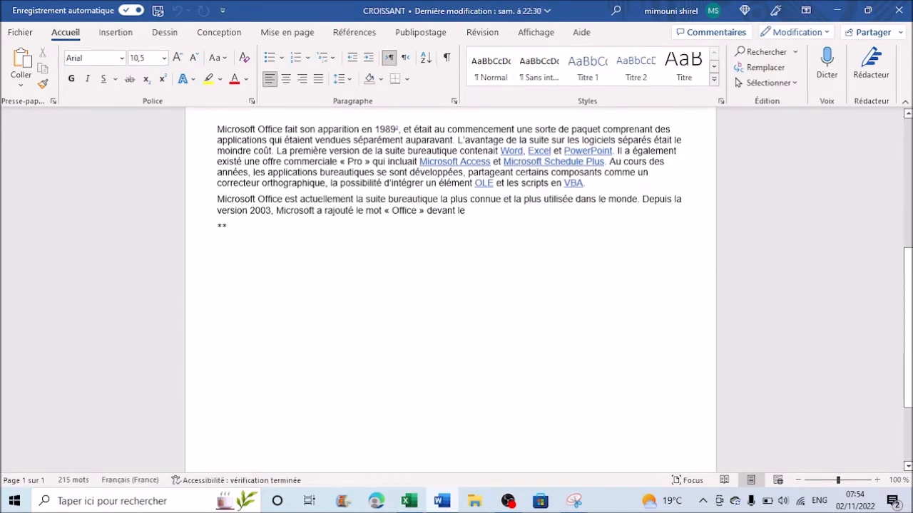
{"action": "key", "text": "Return"}
{"action": "key", "text": "Return"}
{"action": "key", "text": "Return"}
{"action": "key", "text": "Return"}
{"action": "key", "text": "Return"}
{"action": "key", "text": "Return"}
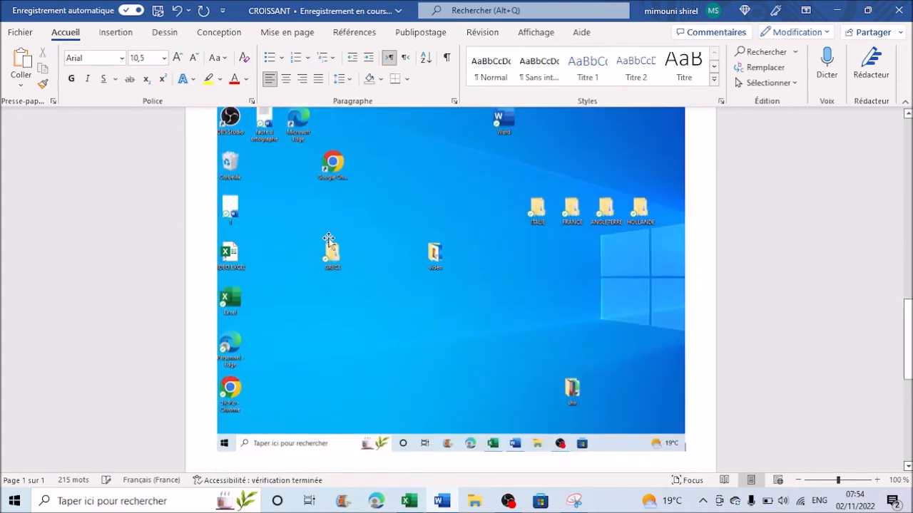
Select the pasted capture in the document and shrink it proportionally to about four fifths of the text width.
{"action": "scroll", "coordinate": [464, 305], "scroll_direction": "up", "scroll_amount": 4}
{"action": "left_click", "coordinate": [235, 268]}
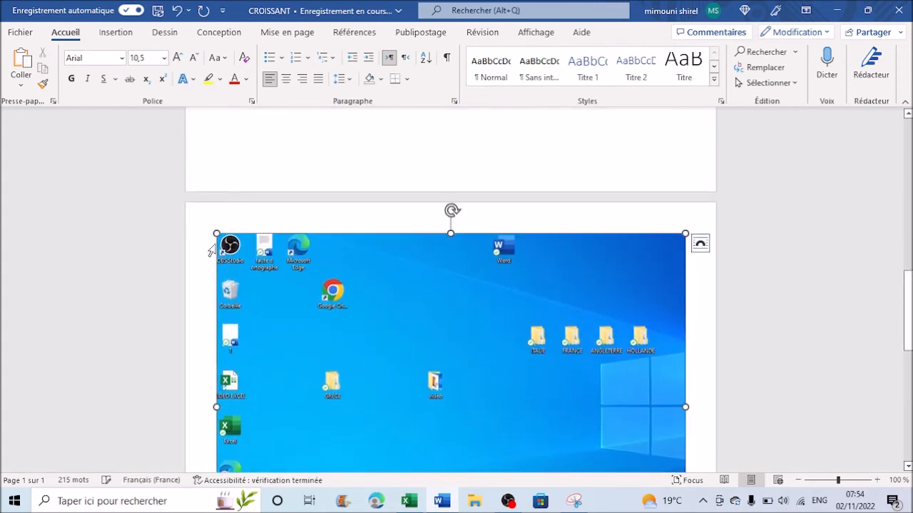
{"action": "left_click_drag", "start_coordinate": [217, 234], "coordinate": [332, 310]}
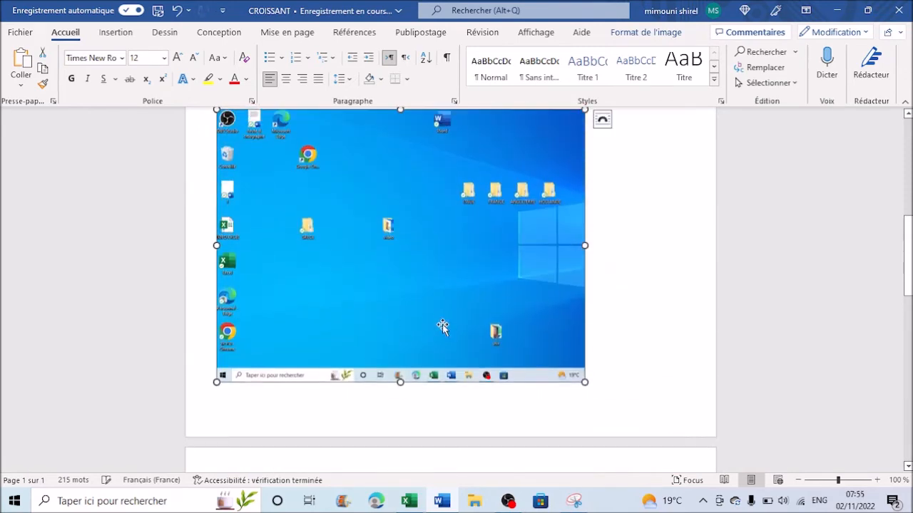
Rotate the capture below the text by about a quarter turn clockwise.
{"action": "scroll", "coordinate": [561, 335], "scroll_direction": "up", "scroll_amount": 3}
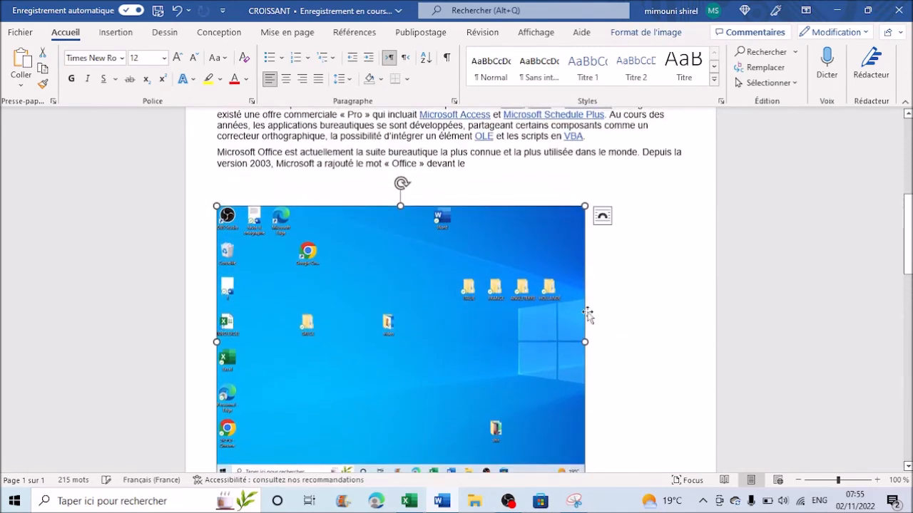
{"action": "scroll", "coordinate": [586, 314], "scroll_direction": "up", "scroll_amount": 4}
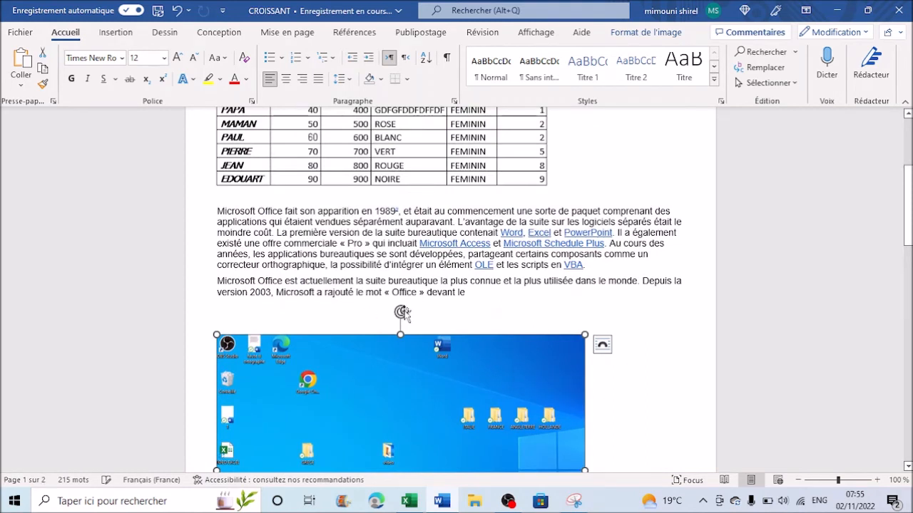
{"action": "left_click_drag", "start_coordinate": [402, 312], "coordinate": [595, 456]}
{"action": "scroll", "coordinate": [607, 357], "scroll_direction": "up", "scroll_amount": 8}
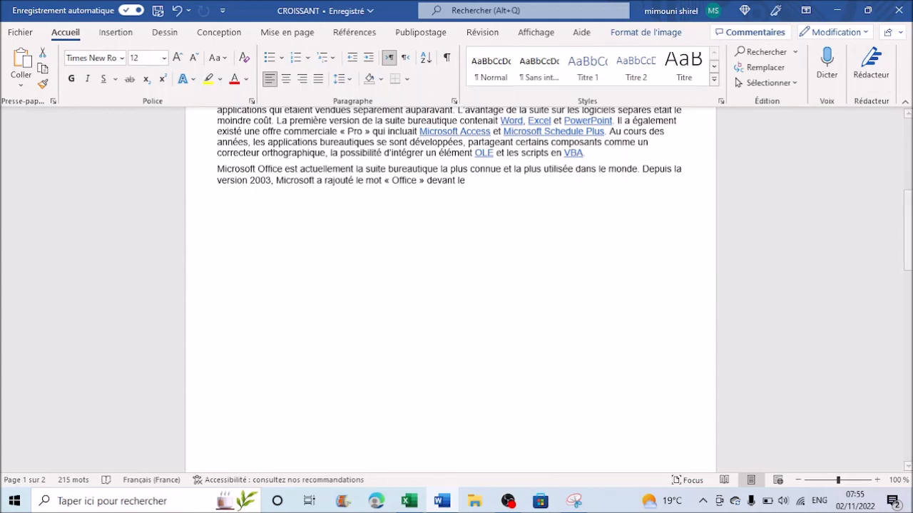
Minimize the Word, Excel and Outil Capture d'écran windows to return to the desktop.
{"action": "left_click", "coordinate": [838, 9]}
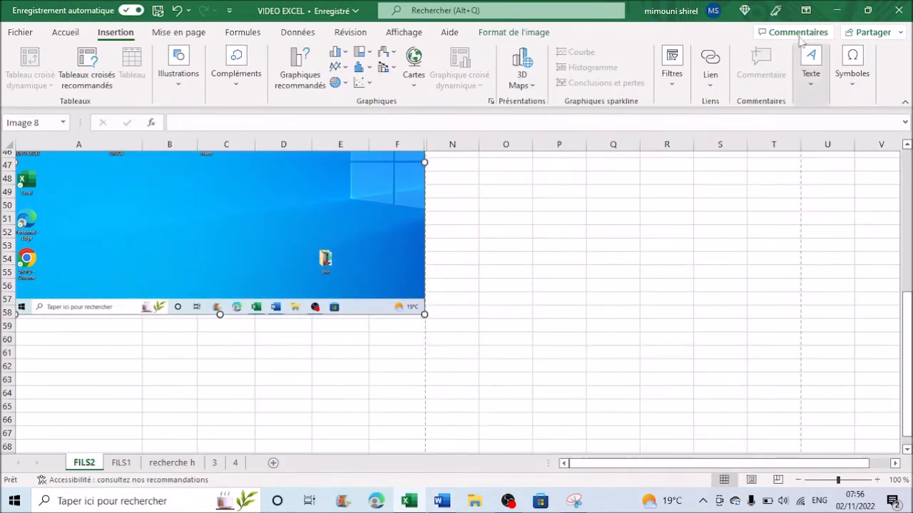
{"action": "left_click", "coordinate": [837, 10]}
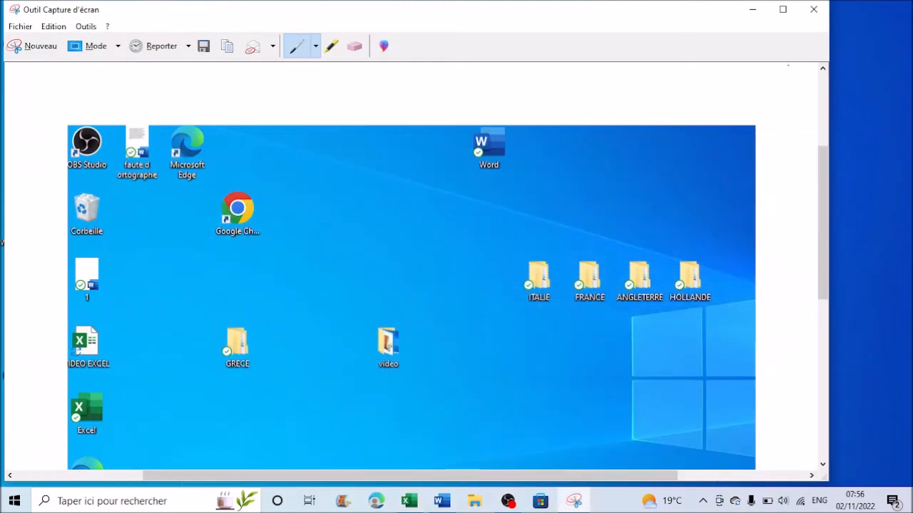
{"action": "left_click", "coordinate": [752, 10]}
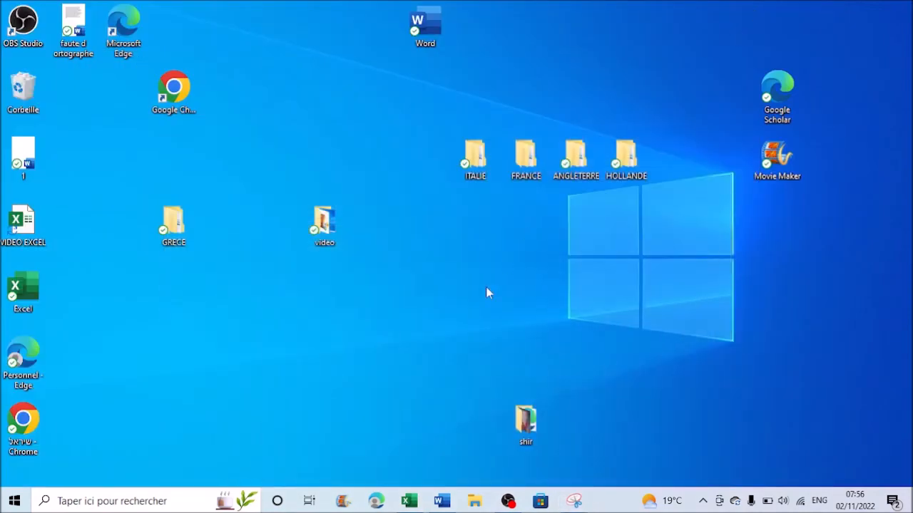
Search Windows for "CAPTURE ECRAN" and open Outil Capture d'écran.
{"action": "left_click", "coordinate": [132, 505]}
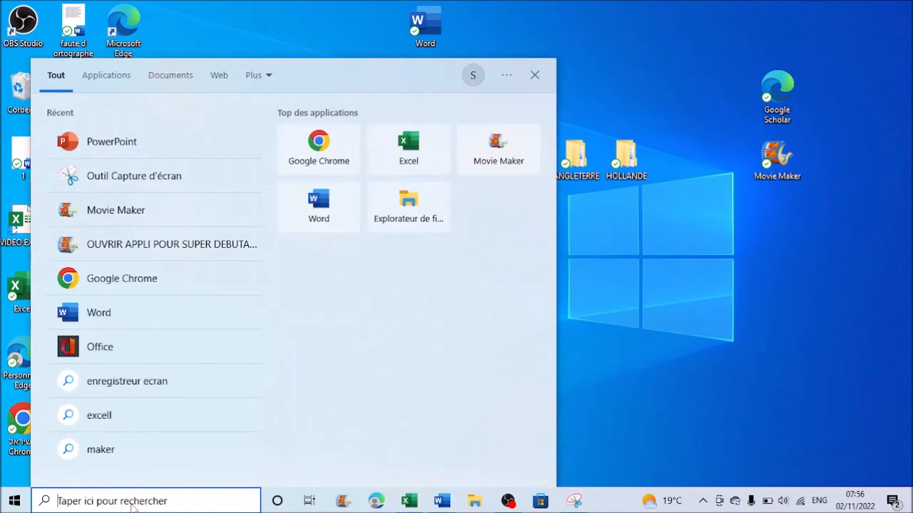
{"action": "type", "text": "CA"}
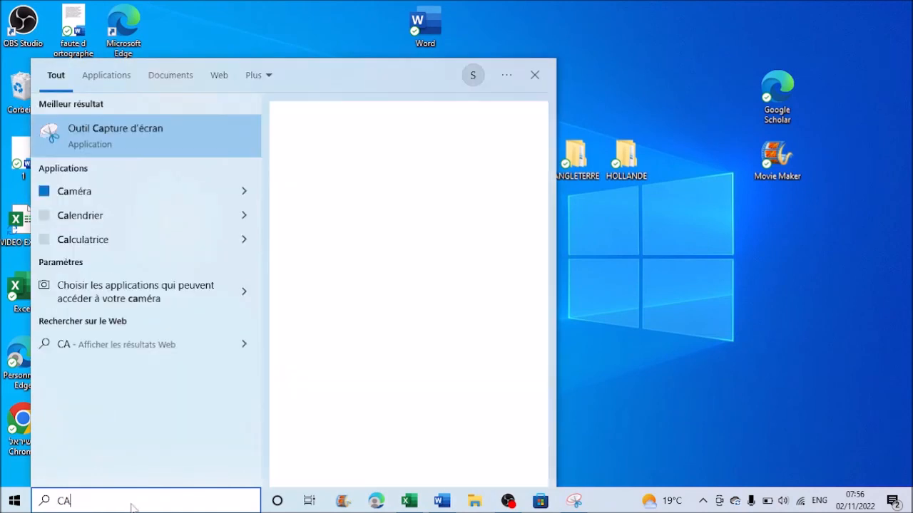
{"action": "type", "text": "PTURE "}
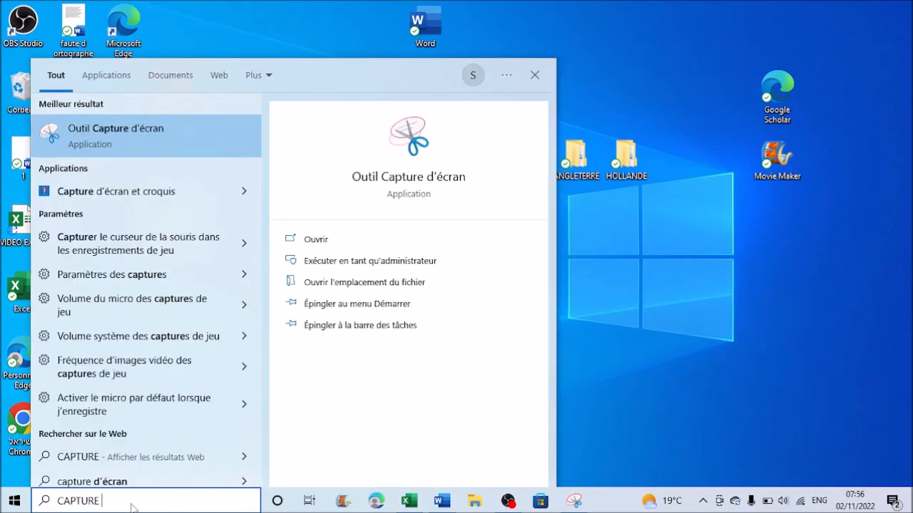
{"action": "type", "text": "ECRAN"}
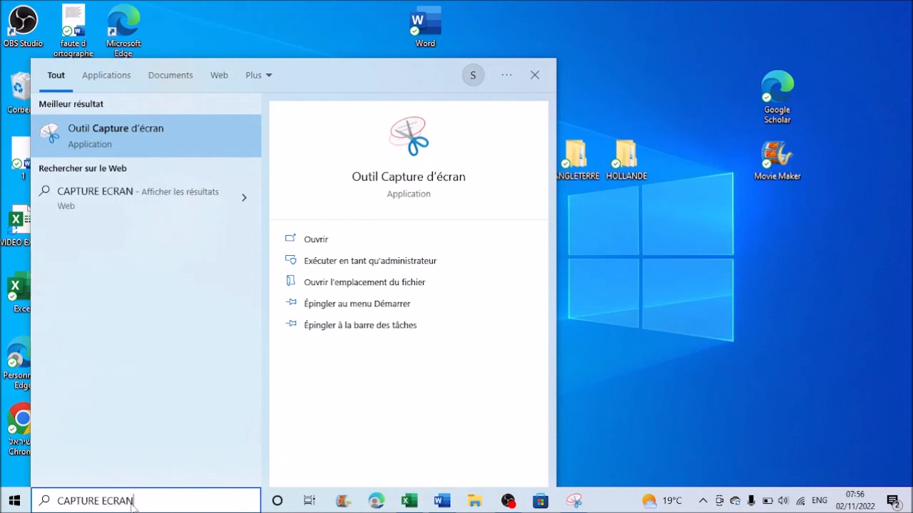
{"action": "left_click", "coordinate": [142, 126]}
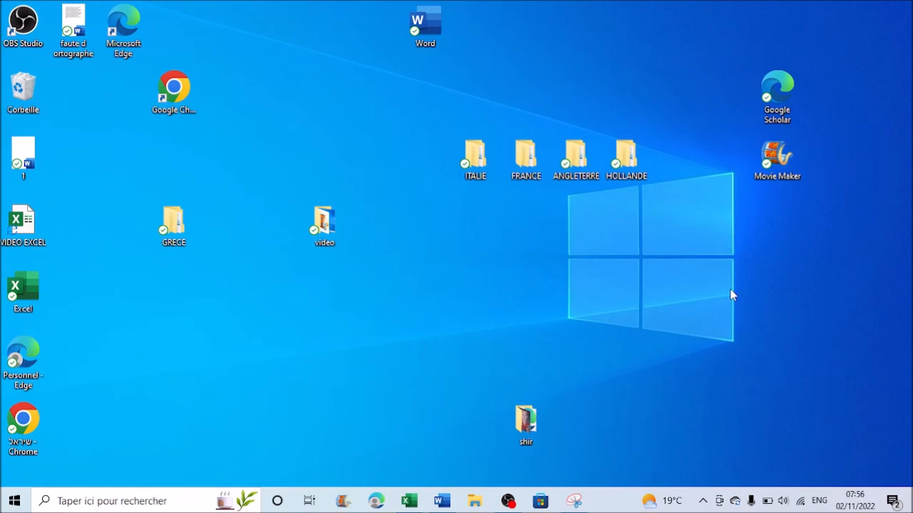